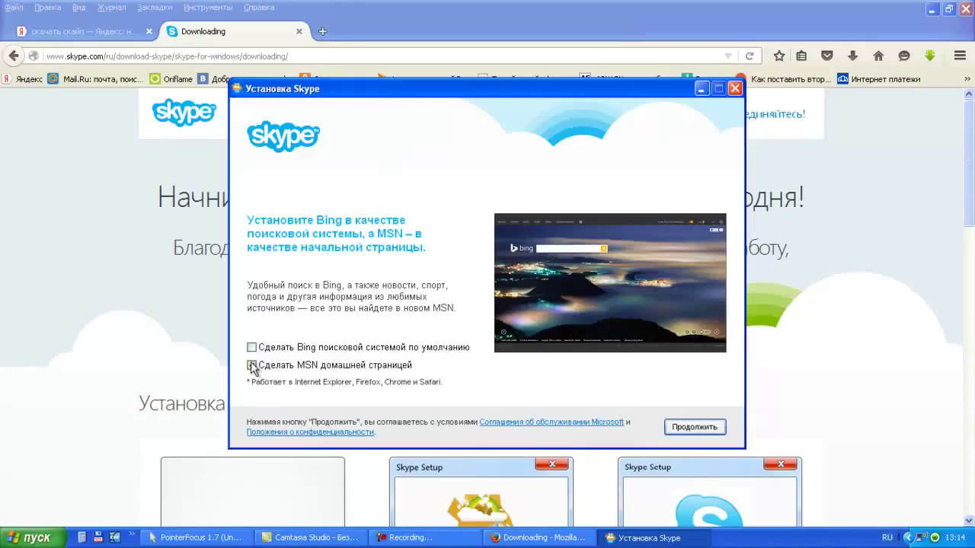
Decline the MSN home page offer and let the Skype installation finish.
{"action": "left_click", "coordinate": [252, 365]}
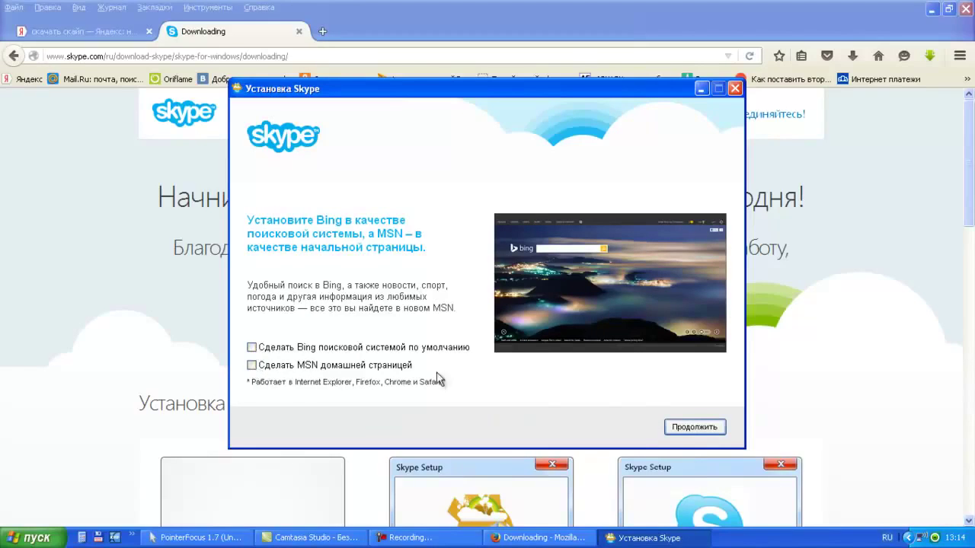
{"action": "left_click", "coordinate": [674, 429]}
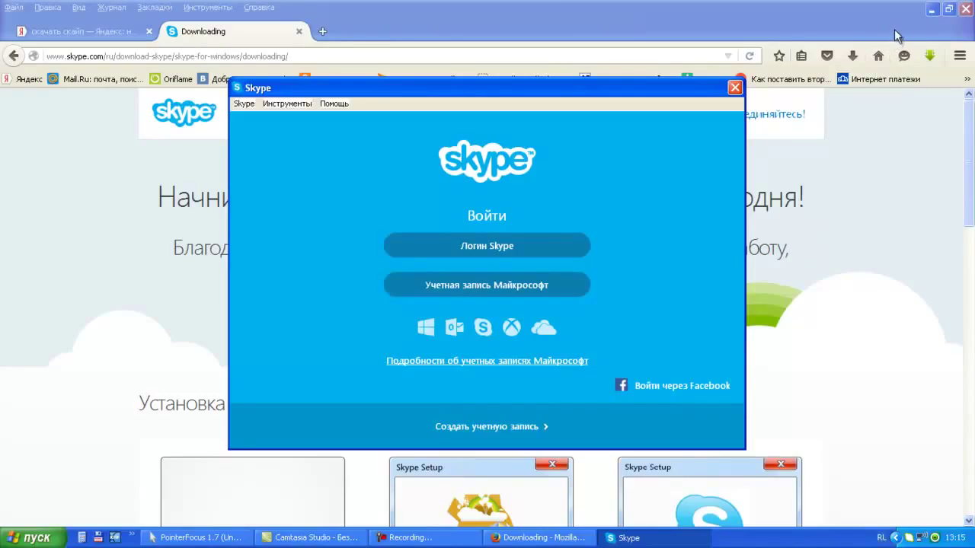
Close the download tab and Firefox, then start creating a new Skype account.
{"action": "left_click", "coordinate": [299, 31]}
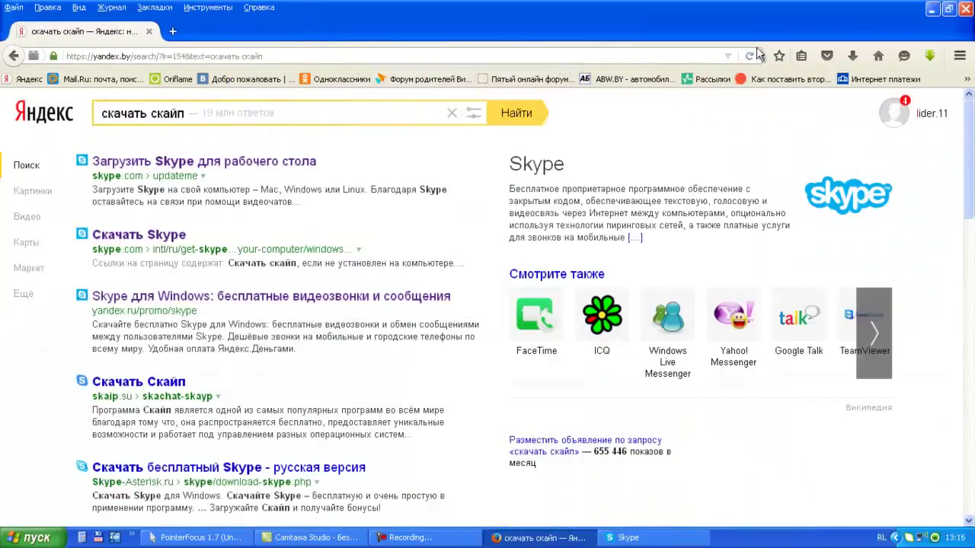
{"action": "left_click", "coordinate": [966, 11]}
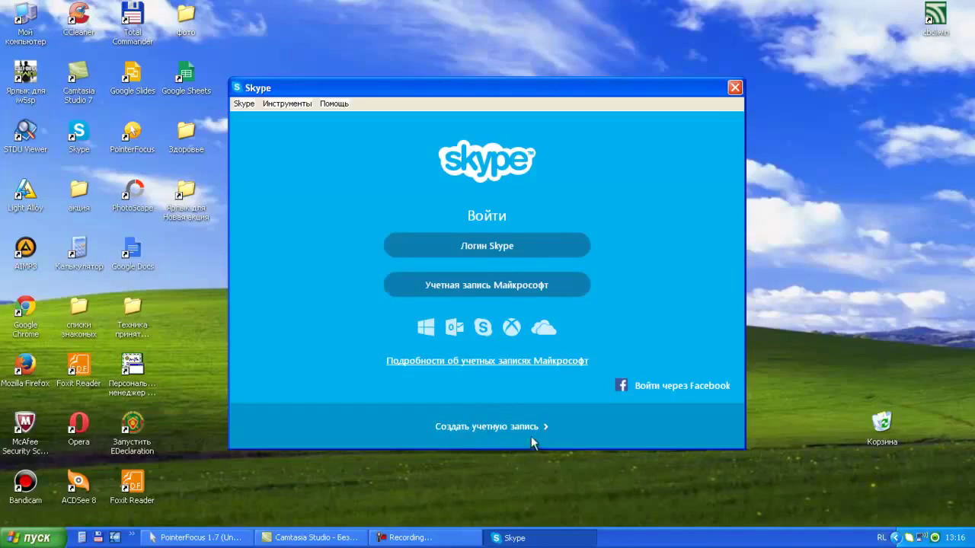
{"action": "left_click", "coordinate": [480, 429]}
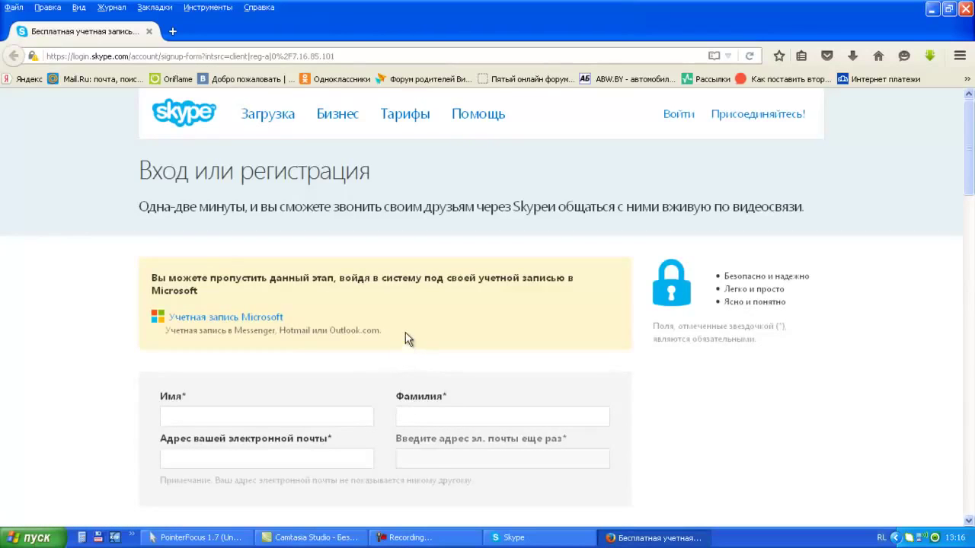
{"action": "scroll", "coordinate": [405, 337], "scroll_direction": "down", "scroll_amount": 2}
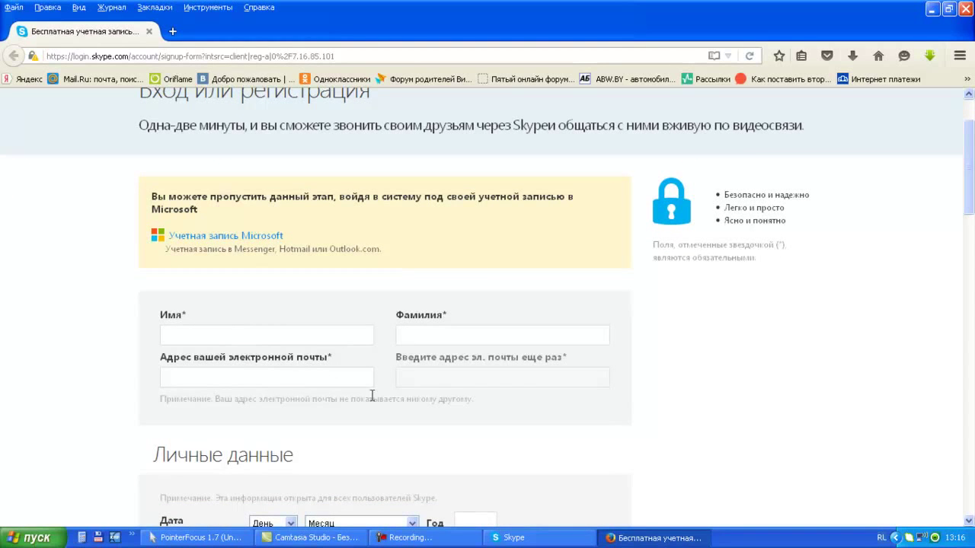
{"action": "scroll", "coordinate": [438, 385], "scroll_direction": "down", "scroll_amount": 4}
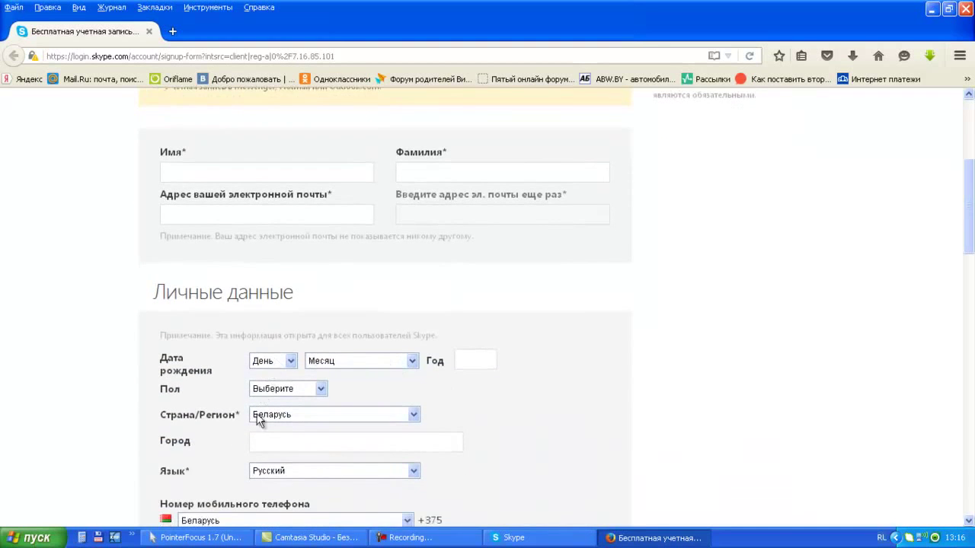
{"action": "scroll", "coordinate": [262, 433], "scroll_direction": "down", "scroll_amount": 4}
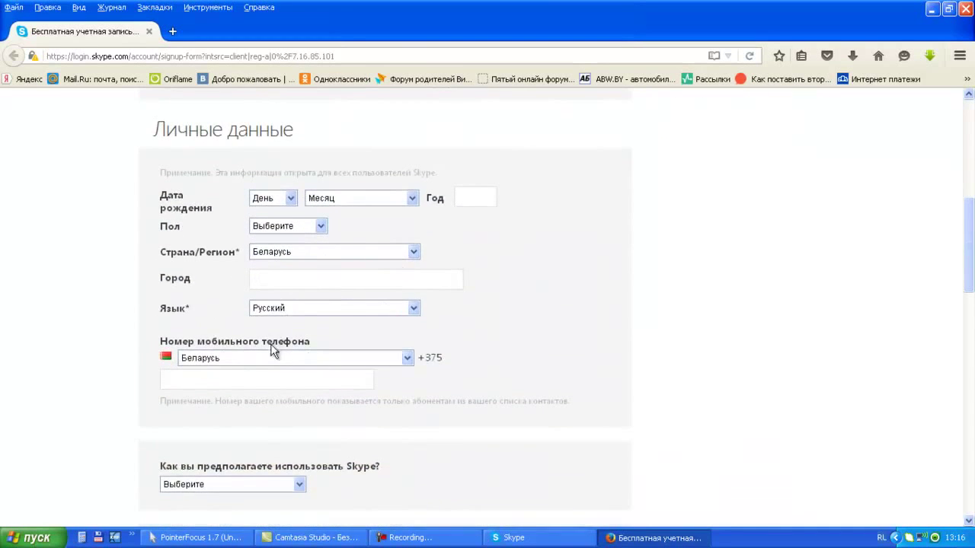
{"action": "scroll", "coordinate": [272, 347], "scroll_direction": "down", "scroll_amount": 4}
{"action": "scroll", "coordinate": [268, 354], "scroll_direction": "up", "scroll_amount": 5}
{"action": "scroll", "coordinate": [268, 358], "scroll_direction": "up", "scroll_amount": 8}
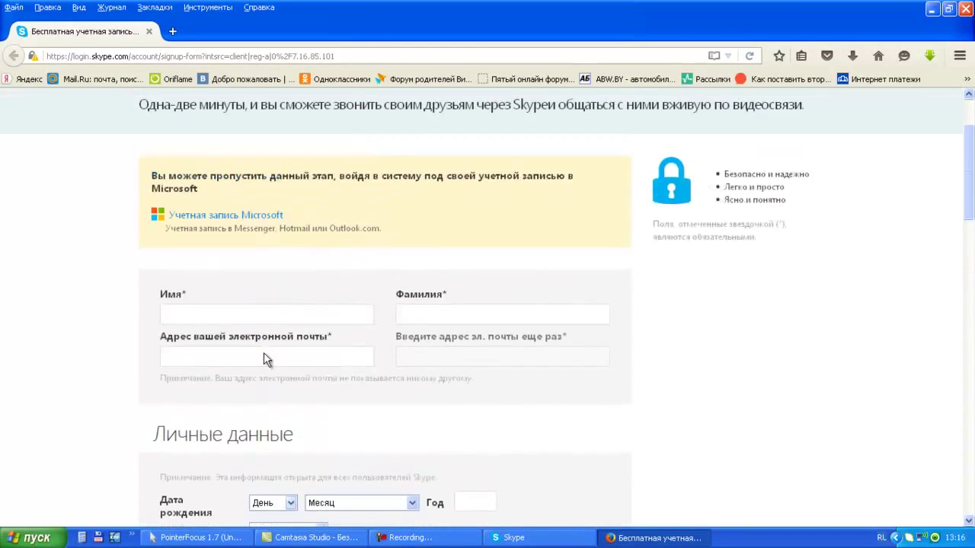
Enter the user's first name and surname in the sign-up form.
{"action": "left_click", "coordinate": [213, 337]}
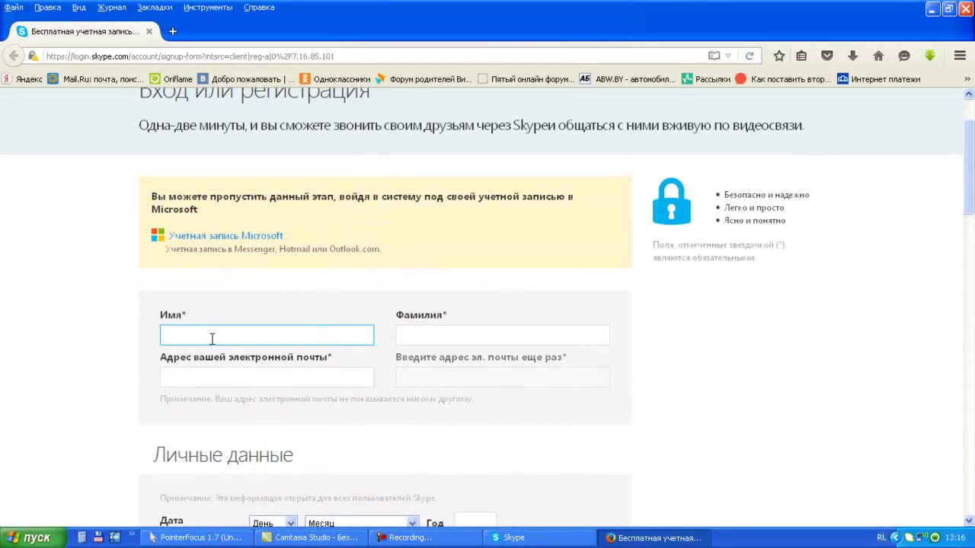
{"action": "key", "text": "Tab"}
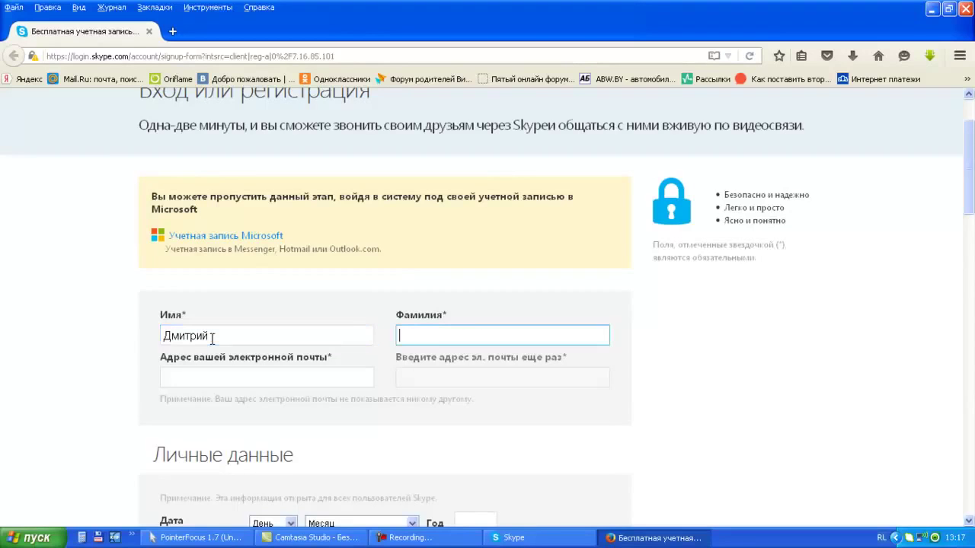
Enter the user's e-mail address in both the e-mail and confirmation fields.
{"action": "left_click", "coordinate": [193, 381]}
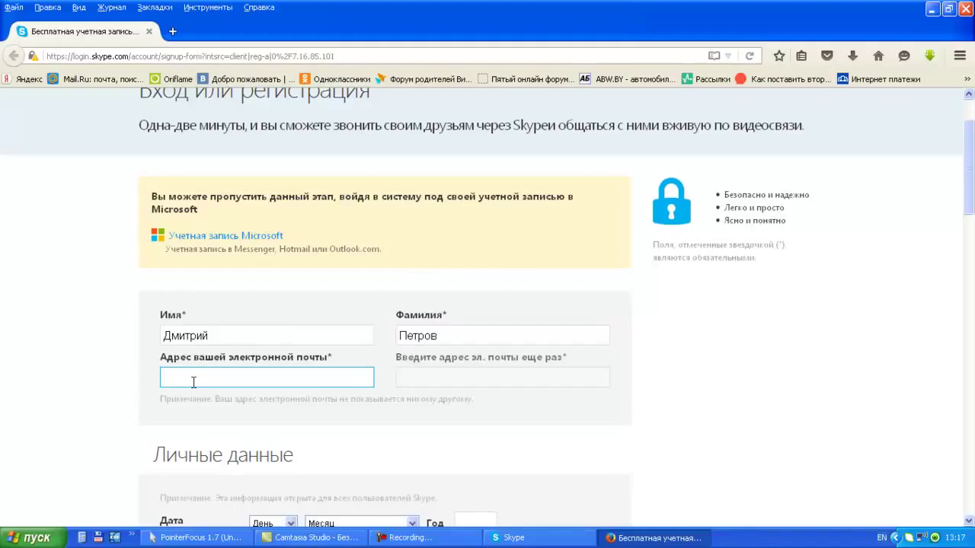
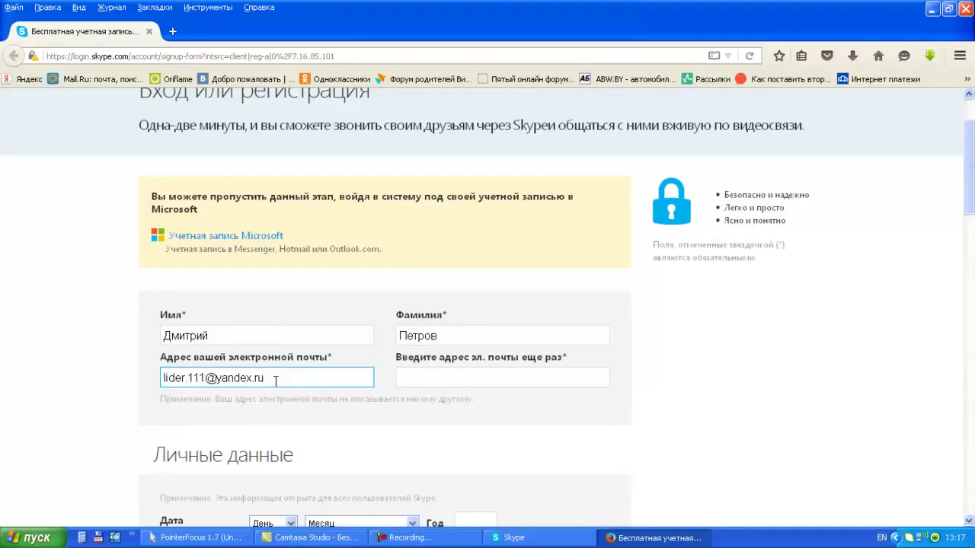
{"action": "left_click", "coordinate": [445, 377]}
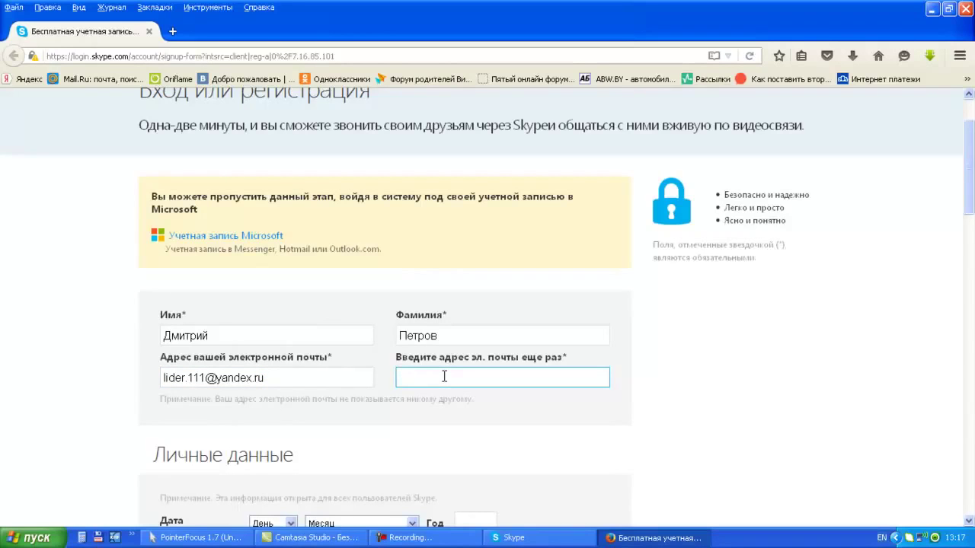
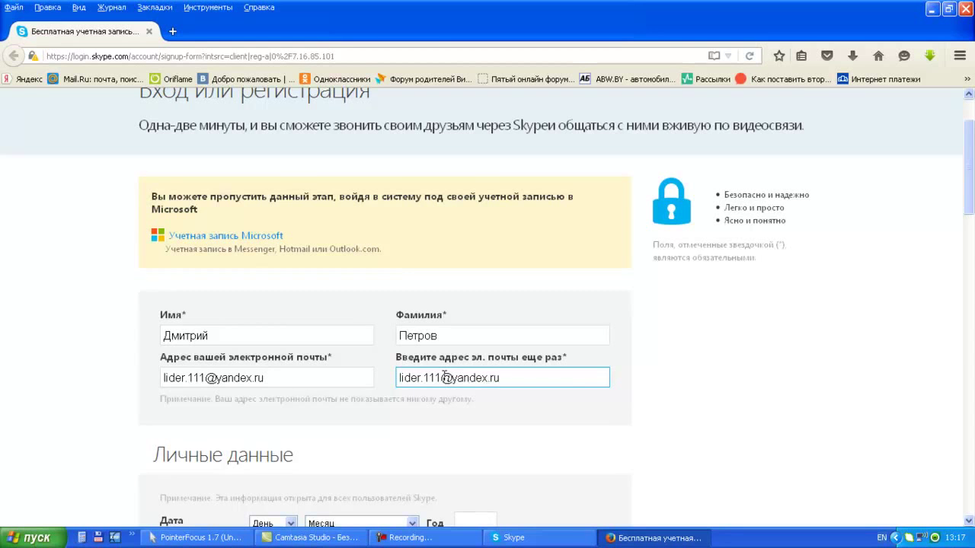
{"action": "scroll", "coordinate": [429, 376], "scroll_direction": "down", "scroll_amount": 5}
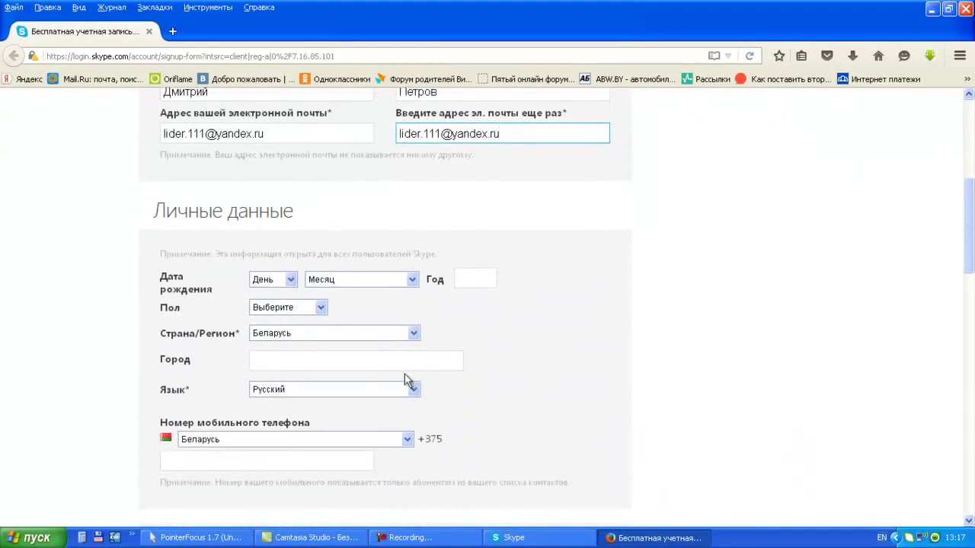
Fill in the birth date using the day, month and year fields.
{"action": "left_click", "coordinate": [291, 280]}
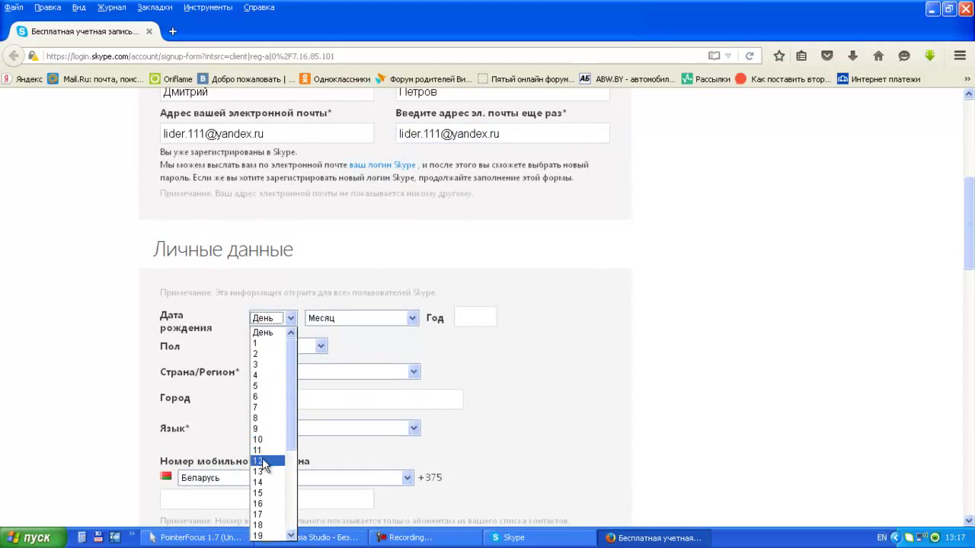
{"action": "left_click", "coordinate": [274, 481]}
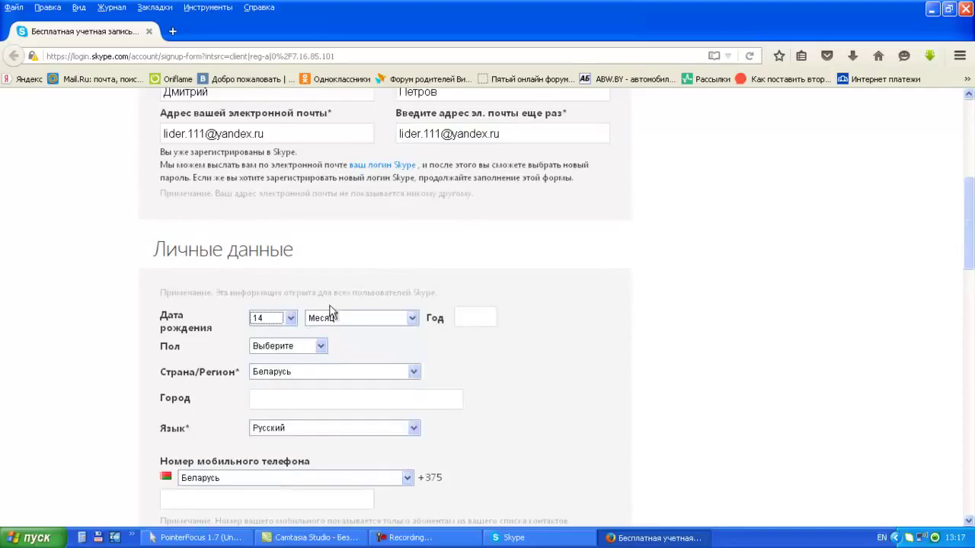
{"action": "left_click", "coordinate": [411, 318]}
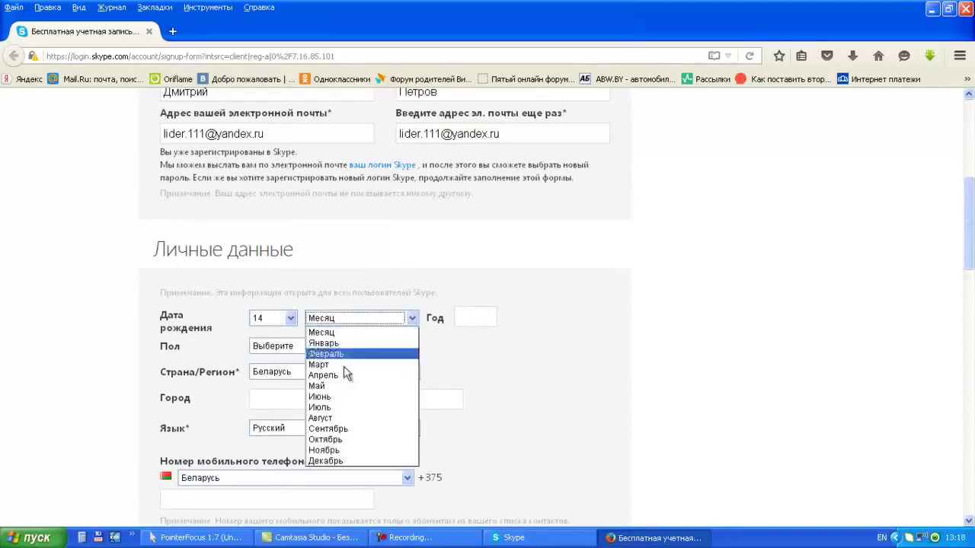
{"action": "left_click", "coordinate": [344, 405]}
{"action": "left_click", "coordinate": [471, 319]}
{"action": "type", "text": "1981"}
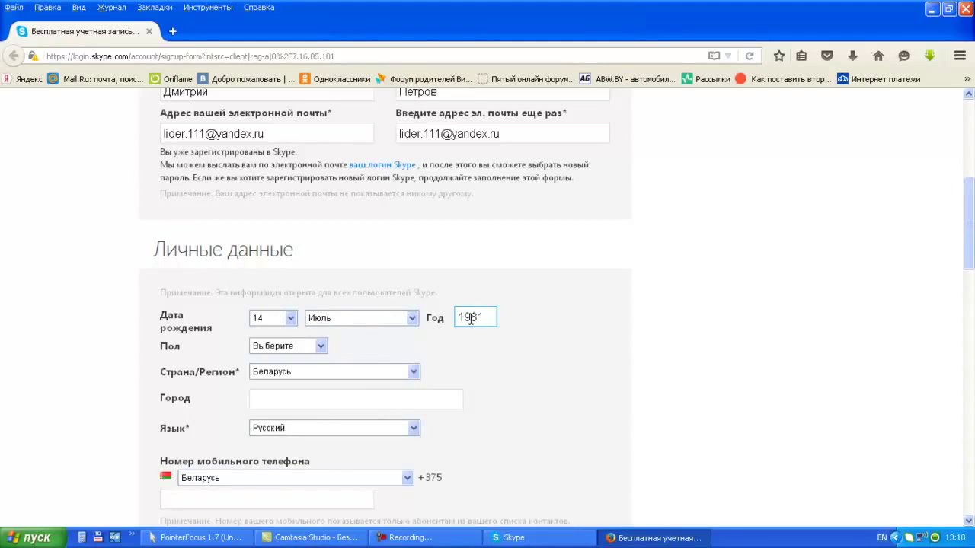
Set gender to Мужской and keep Беларусь as the country.
{"action": "left_click", "coordinate": [312, 343]}
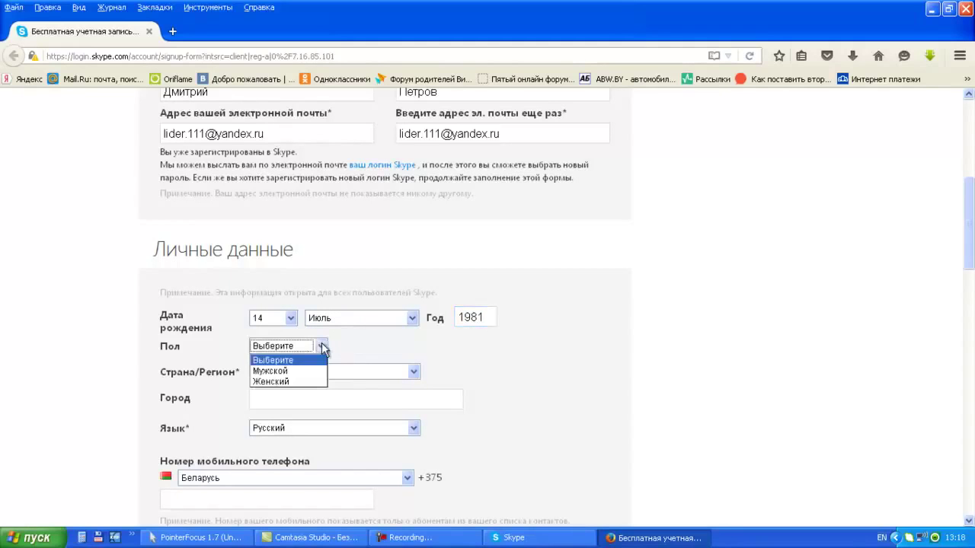
{"action": "left_click", "coordinate": [294, 374]}
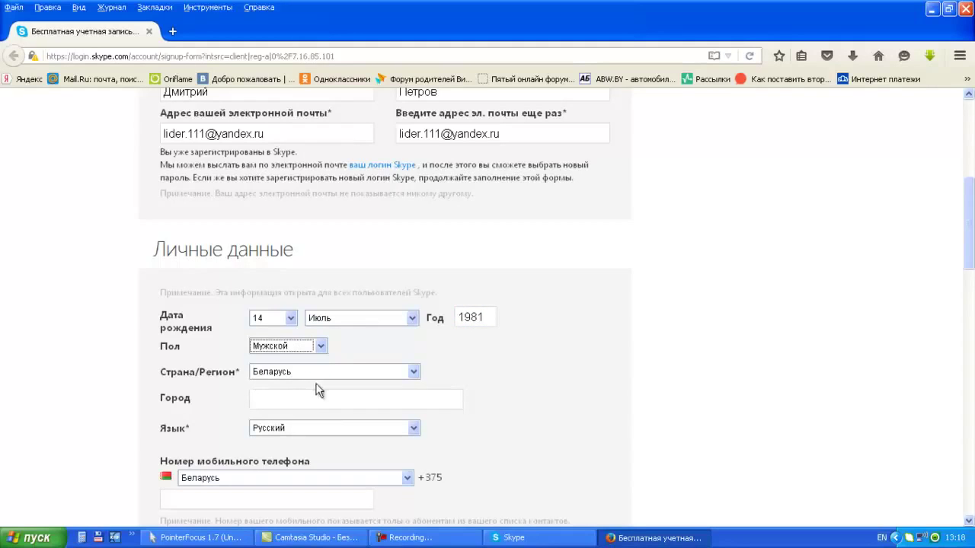
{"action": "scroll", "coordinate": [345, 383], "scroll_direction": "down", "scroll_amount": 2}
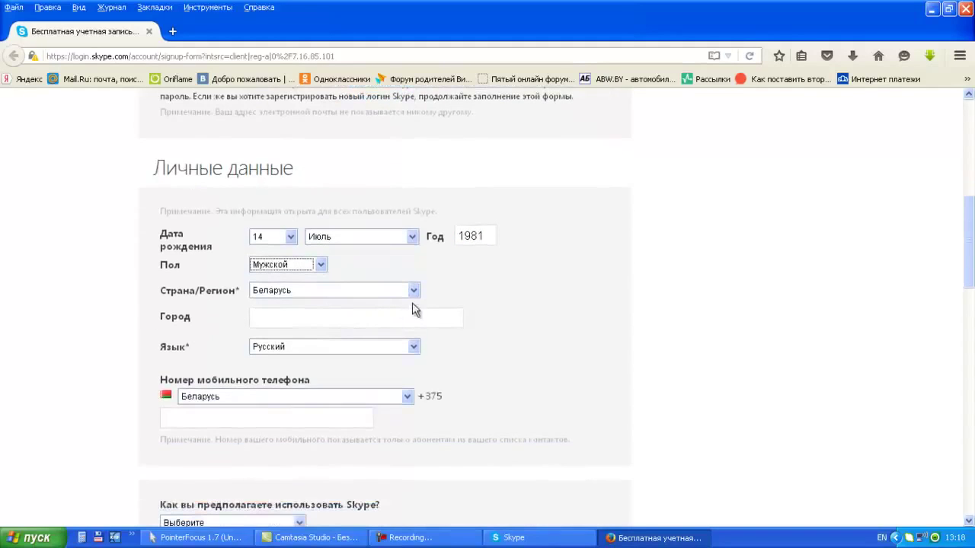
{"action": "left_click", "coordinate": [414, 294]}
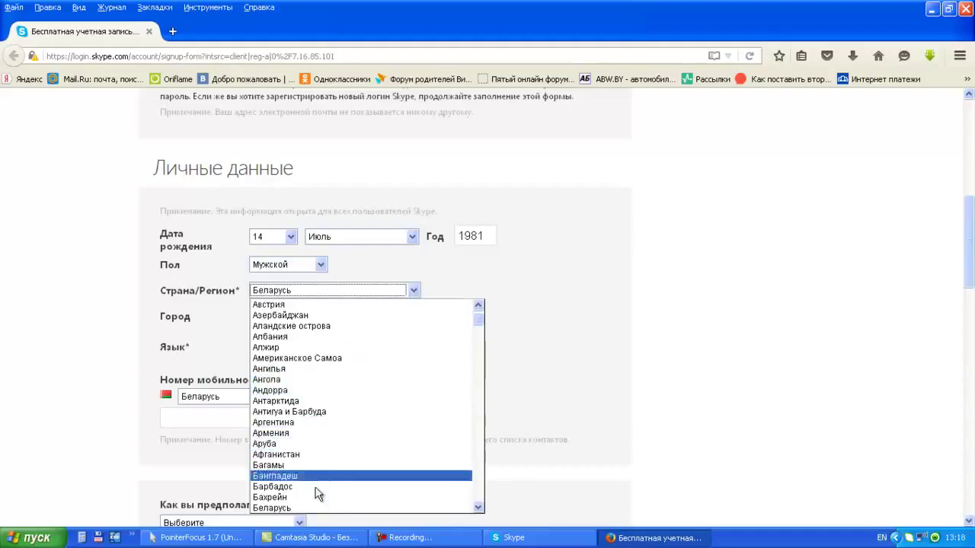
{"action": "left_click", "coordinate": [414, 290]}
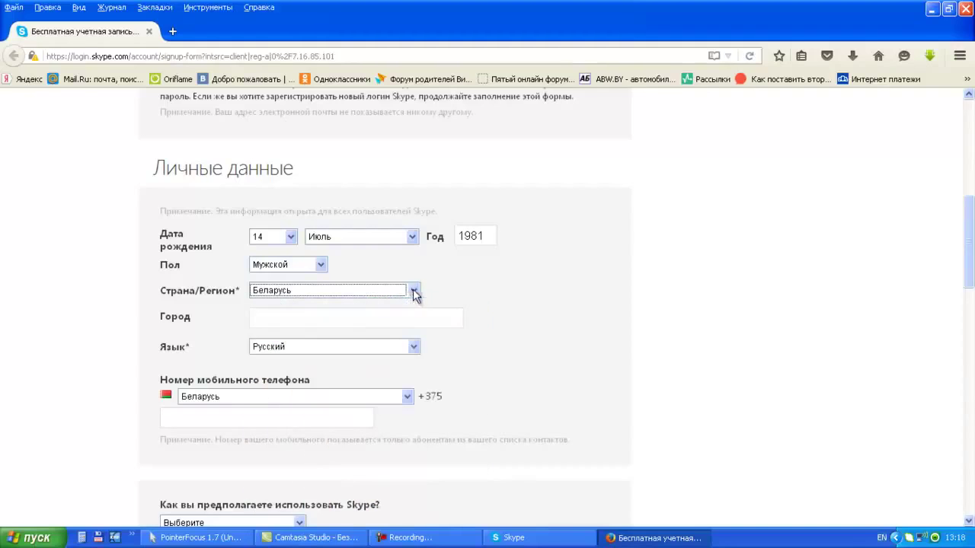
Enter Витебск as the city and fill in the mobile phone number.
{"action": "left_click", "coordinate": [298, 320]}
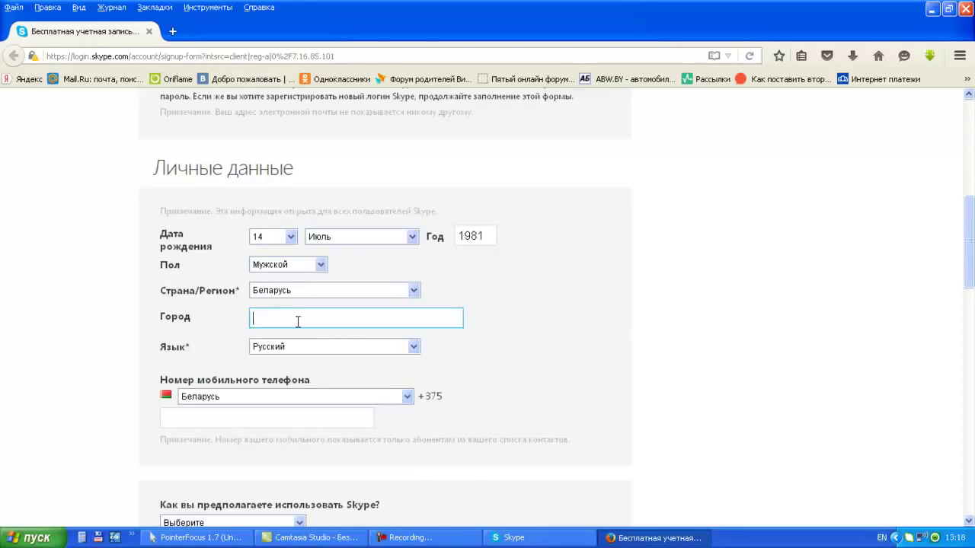
{"action": "key", "text": "alt+shift"}
{"action": "type", "text": "Витебск"}
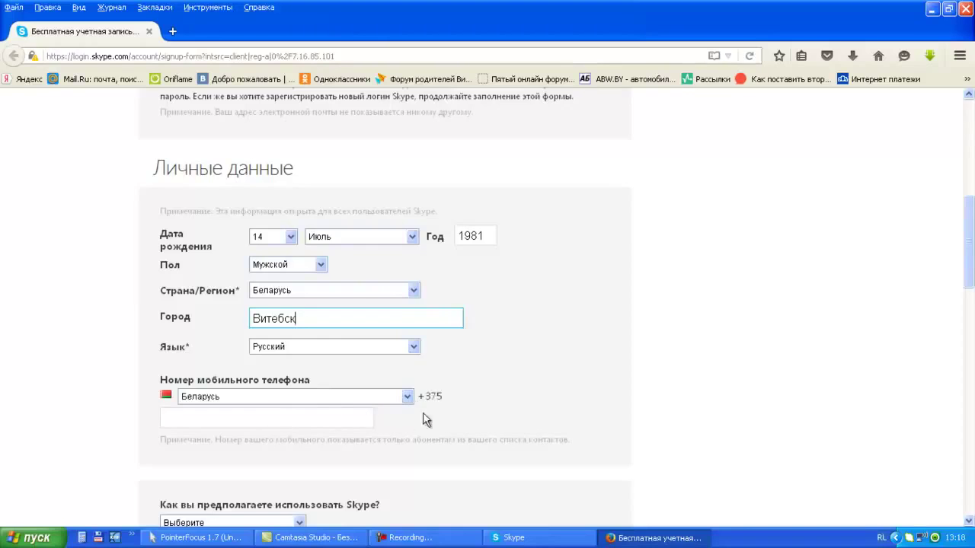
{"action": "left_click", "coordinate": [299, 417]}
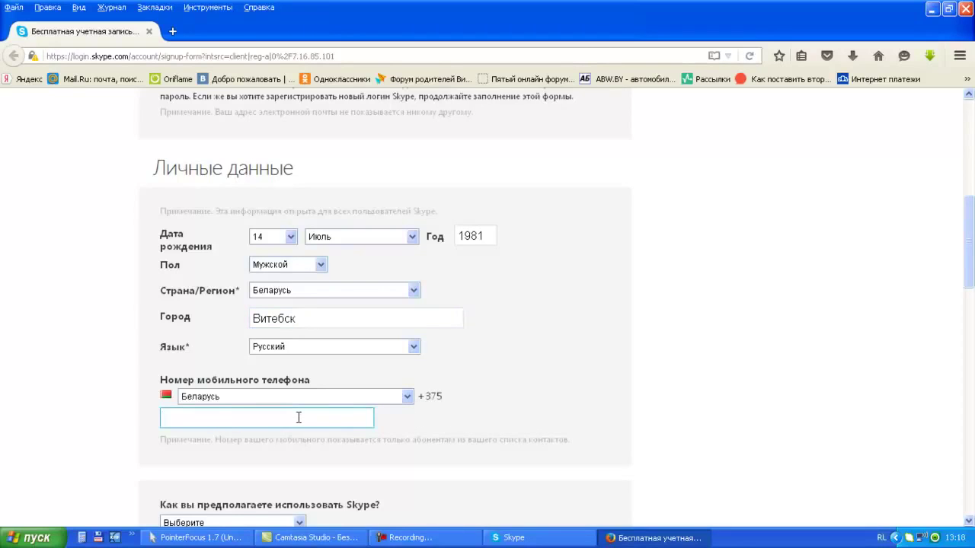
{"action": "scroll", "coordinate": [303, 416], "scroll_direction": "down", "scroll_amount": 2}
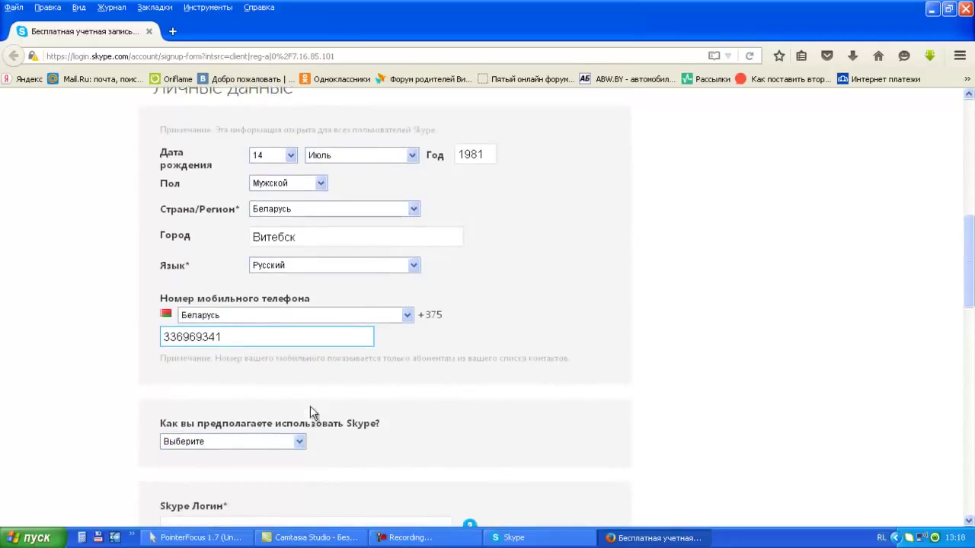
{"action": "scroll", "coordinate": [311, 408], "scroll_direction": "down", "scroll_amount": 2}
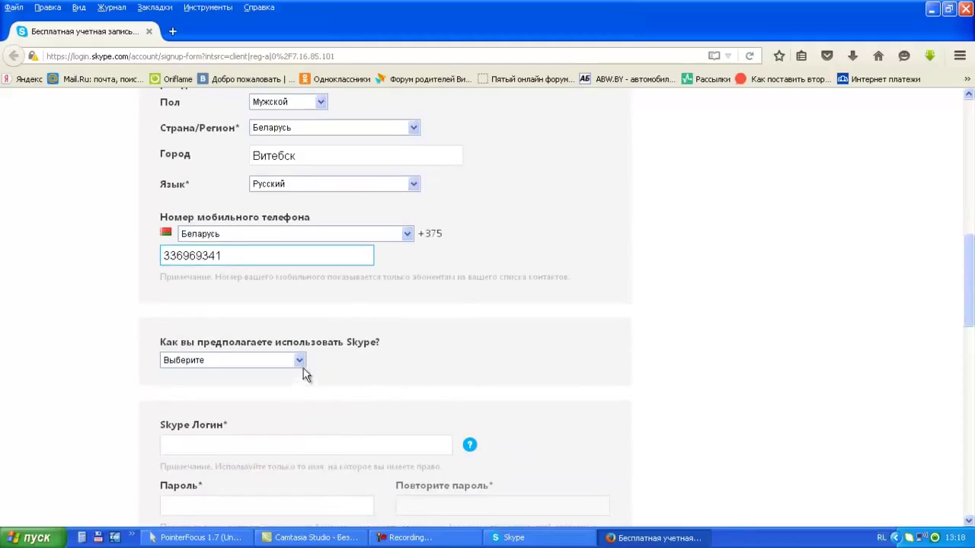
{"action": "left_click", "coordinate": [301, 365]}
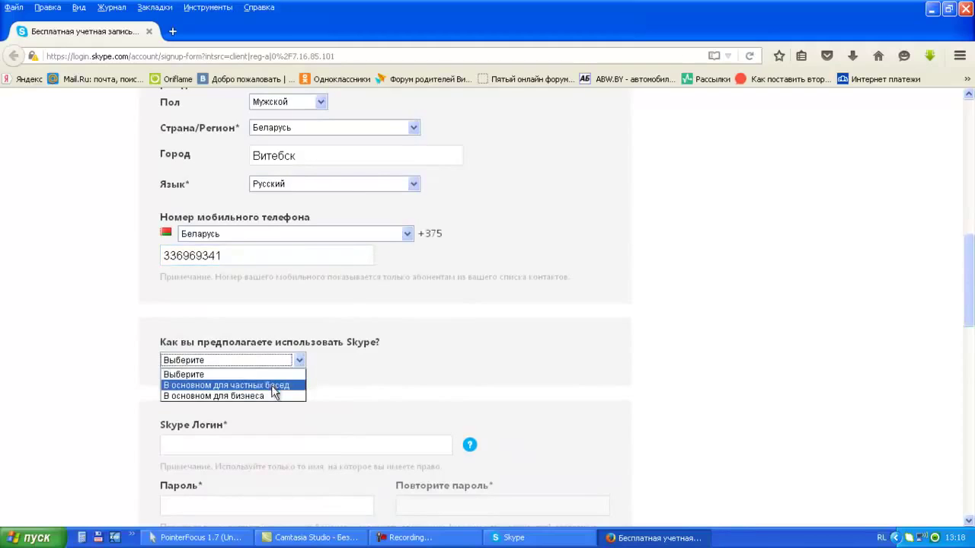
Choose 'В основном для частных бесед' as intended use and enter a Skype login name.
{"action": "left_click", "coordinate": [273, 387]}
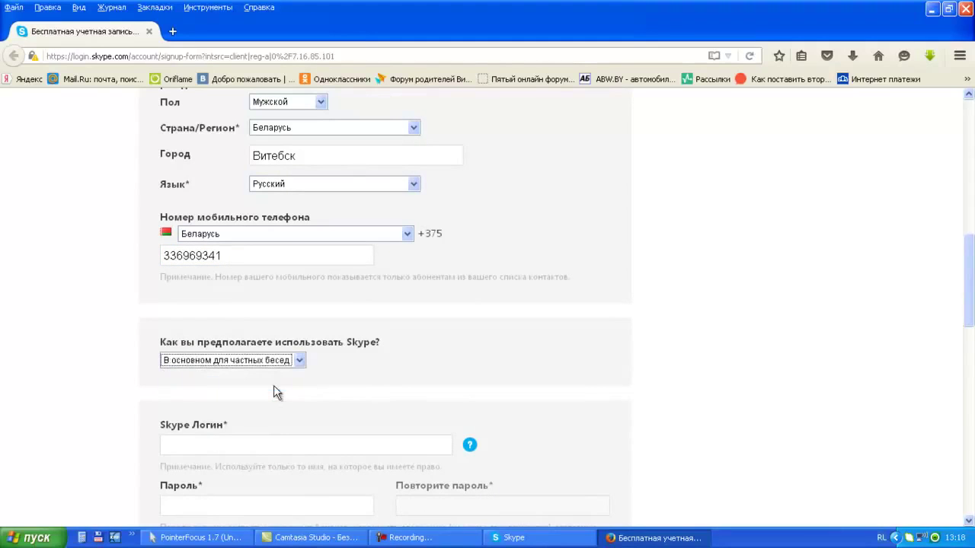
{"action": "left_click", "coordinate": [260, 444]}
{"action": "scroll", "coordinate": [261, 438], "scroll_direction": "down", "scroll_amount": 2}
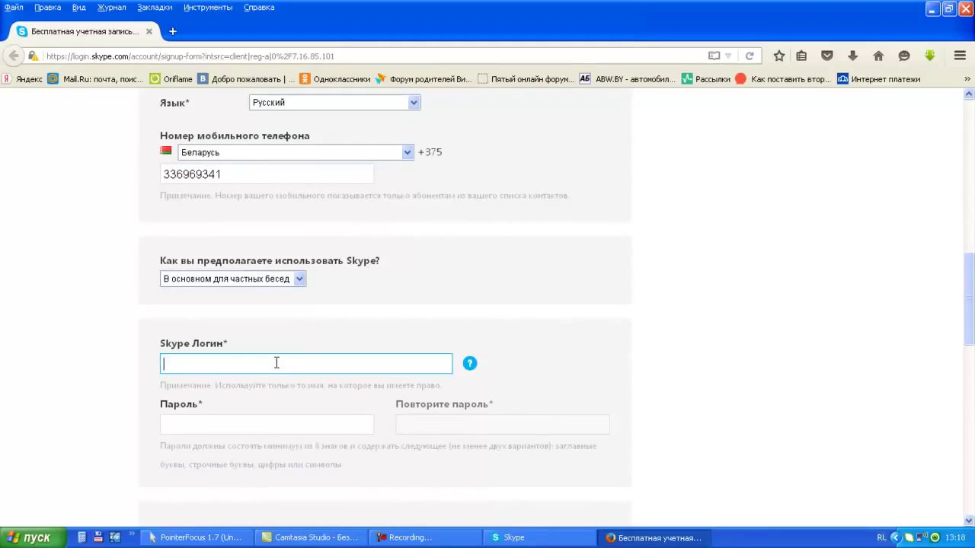
{"action": "key", "text": "alt+shift"}
{"action": "left_click", "coordinate": [274, 427]}
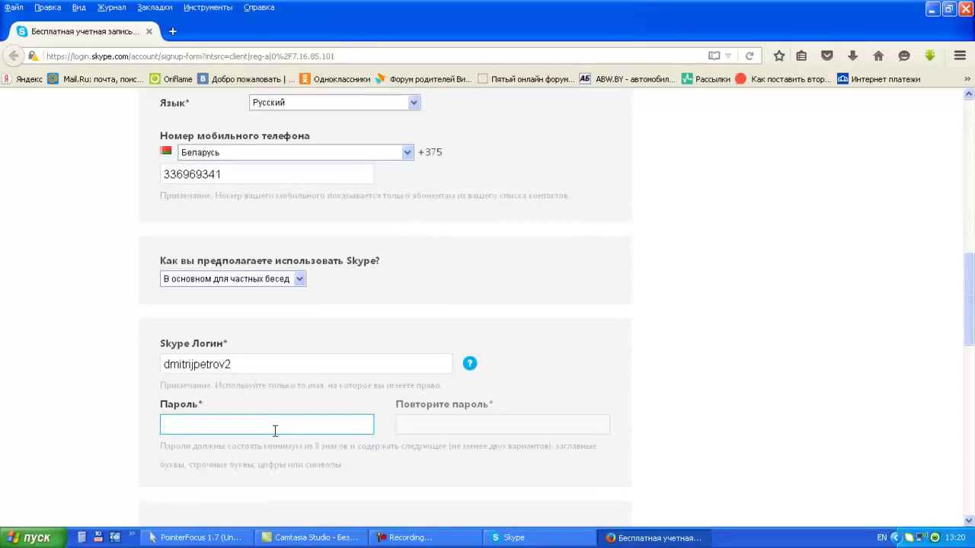
Type the account password in Пароль and repeat it in Повторите пароль.
{"action": "type", "text": "q"}
{"action": "type", "text": "*********"}
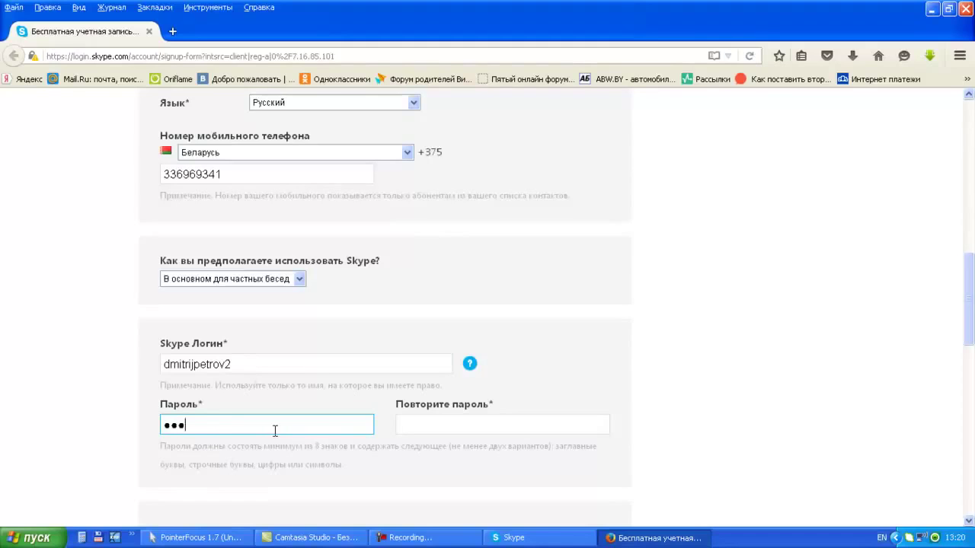
{"action": "type", "text": "*"}
{"action": "left_click", "coordinate": [423, 429]}
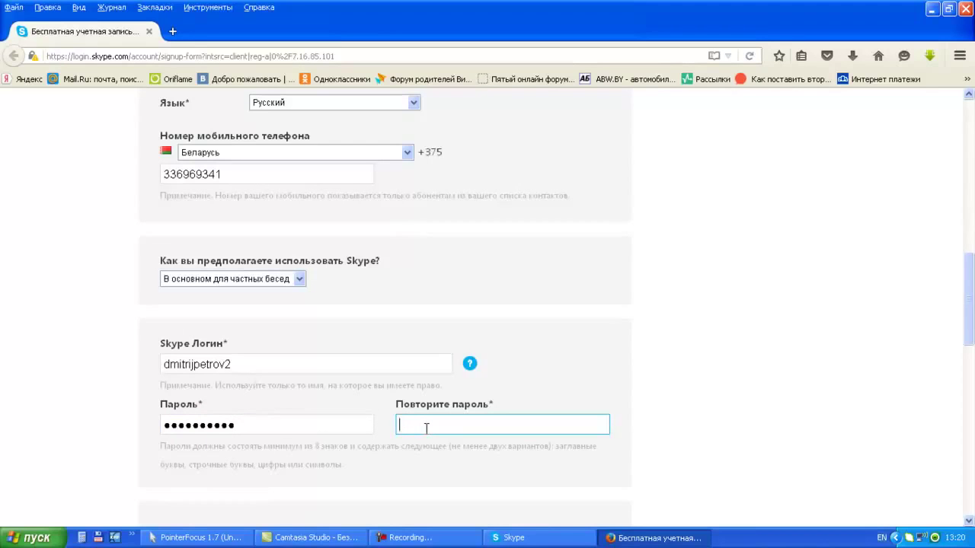
{"action": "type", "text": "•••••••••••"}
Refresh the captcha, enter the shown code, and submit the signup with 'Я согласен (-на) – Далее'.
{"action": "scroll", "coordinate": [426, 428], "scroll_direction": "down", "scroll_amount": 3}
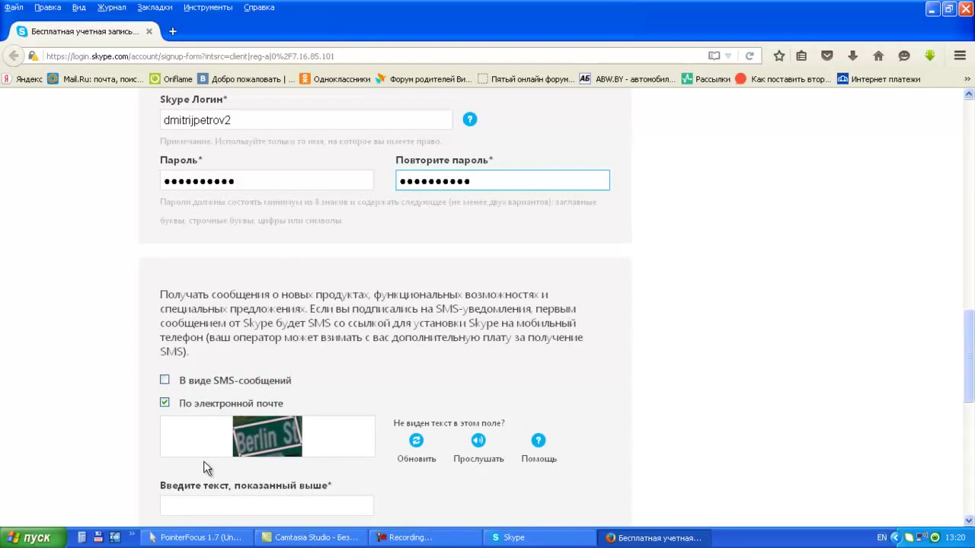
{"action": "scroll", "coordinate": [203, 457], "scroll_direction": "down", "scroll_amount": 1}
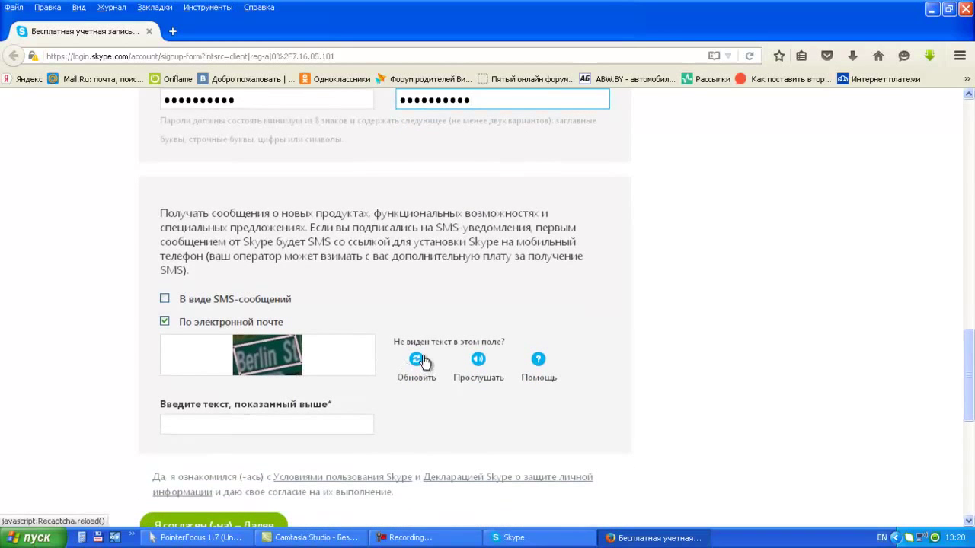
{"action": "left_click", "coordinate": [263, 425]}
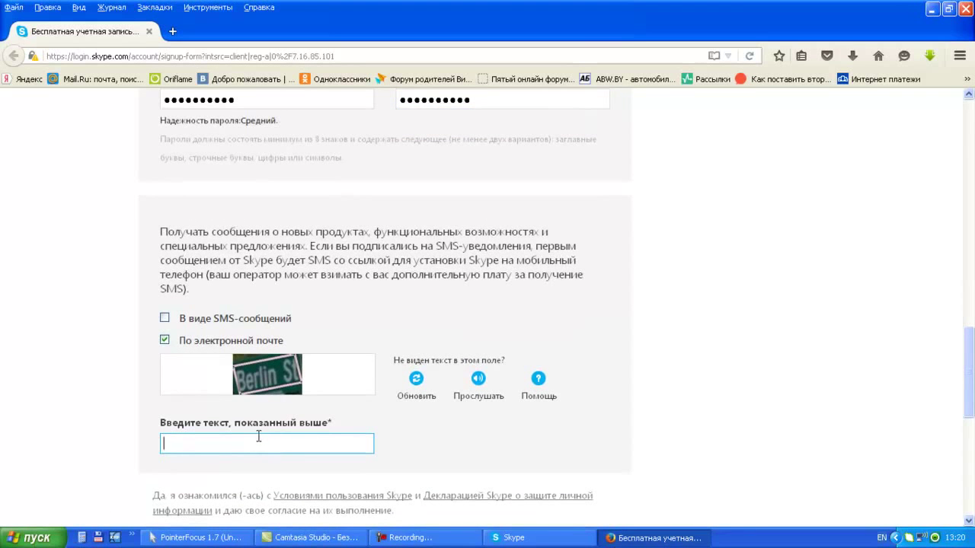
{"action": "left_click", "coordinate": [402, 388]}
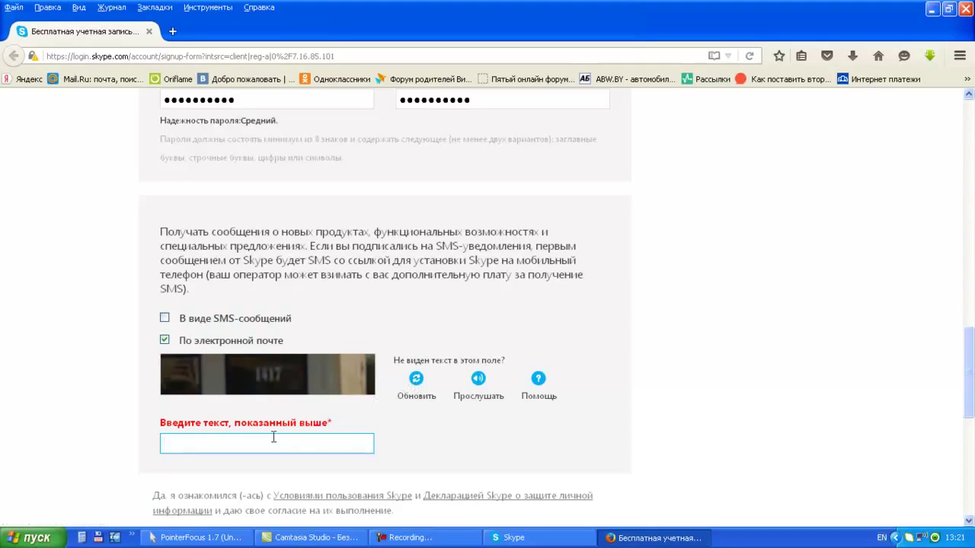
{"action": "type", "text": "1417"}
{"action": "scroll", "coordinate": [272, 446], "scroll_direction": "down", "scroll_amount": 4}
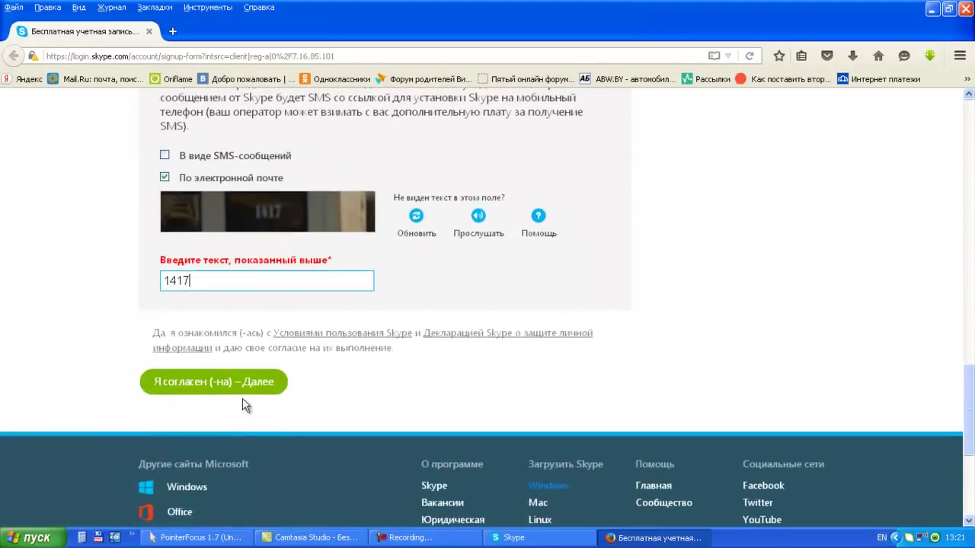
{"action": "left_click", "coordinate": [252, 384]}
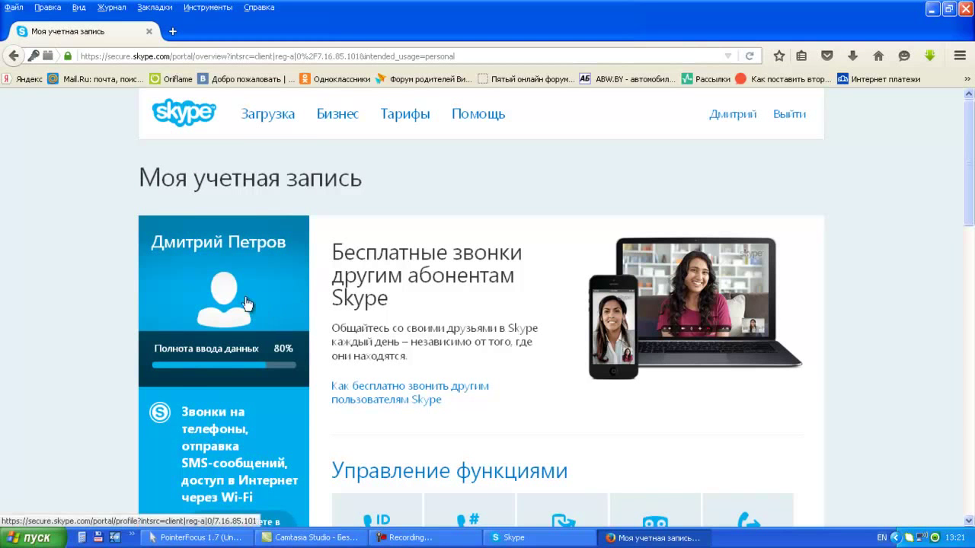
Look over the new account page, then close Firefox to return to Skype's sign-in screen.
{"action": "scroll", "coordinate": [320, 360], "scroll_direction": "down", "scroll_amount": 8}
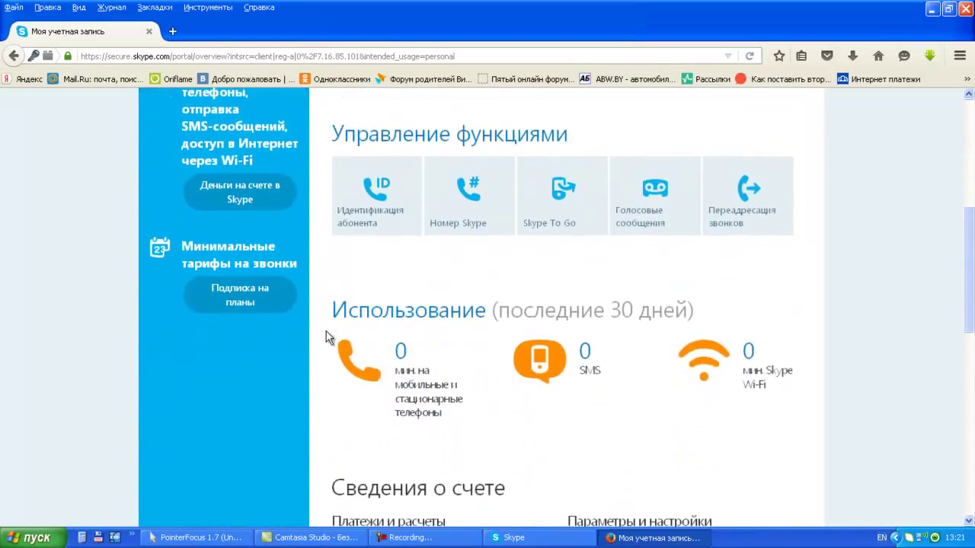
{"action": "scroll", "coordinate": [329, 335], "scroll_direction": "up", "scroll_amount": 8}
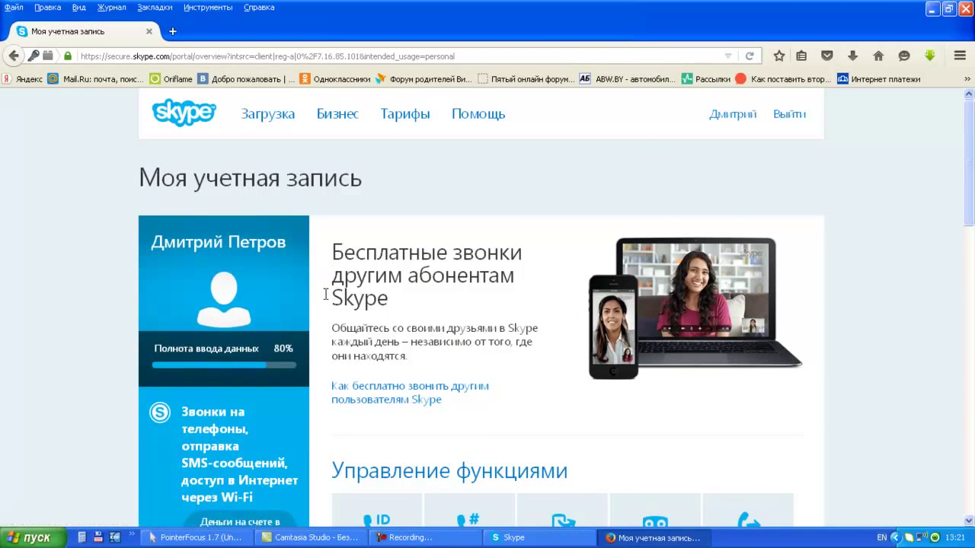
{"action": "left_click", "coordinate": [966, 11]}
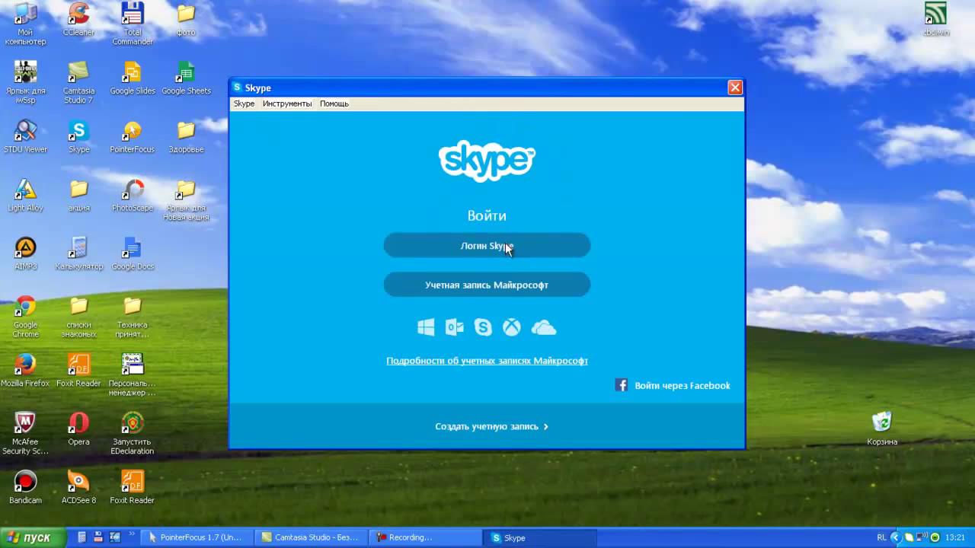
Sign in to Skype with the new account's Skype login and password.
{"action": "left_click", "coordinate": [506, 249]}
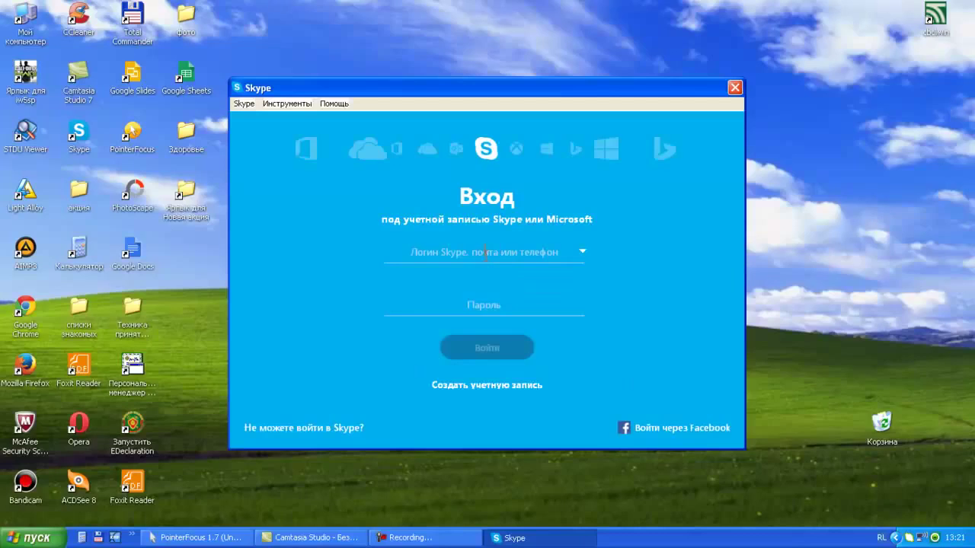
{"action": "key", "text": "alt+shift"}
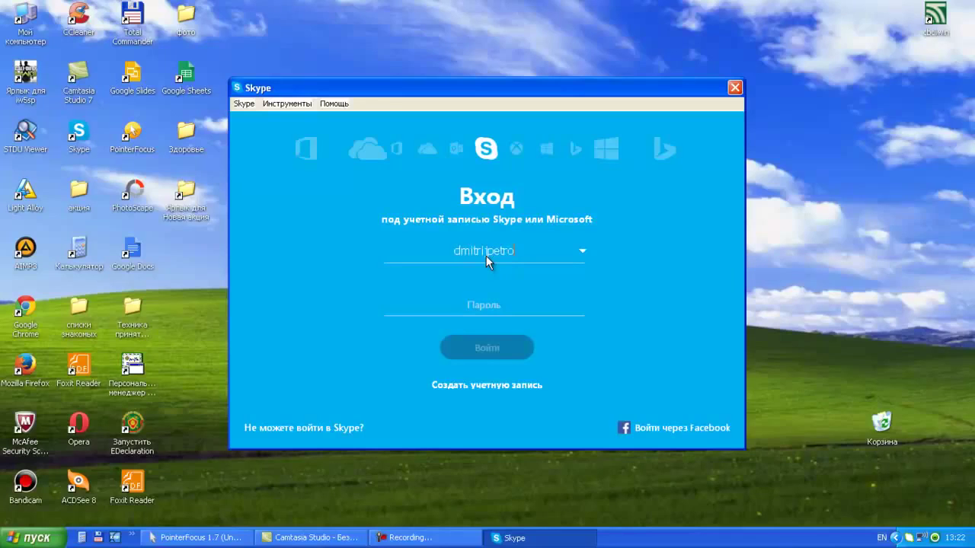
{"action": "left_click", "coordinate": [470, 305]}
{"action": "type", "text": "•"}
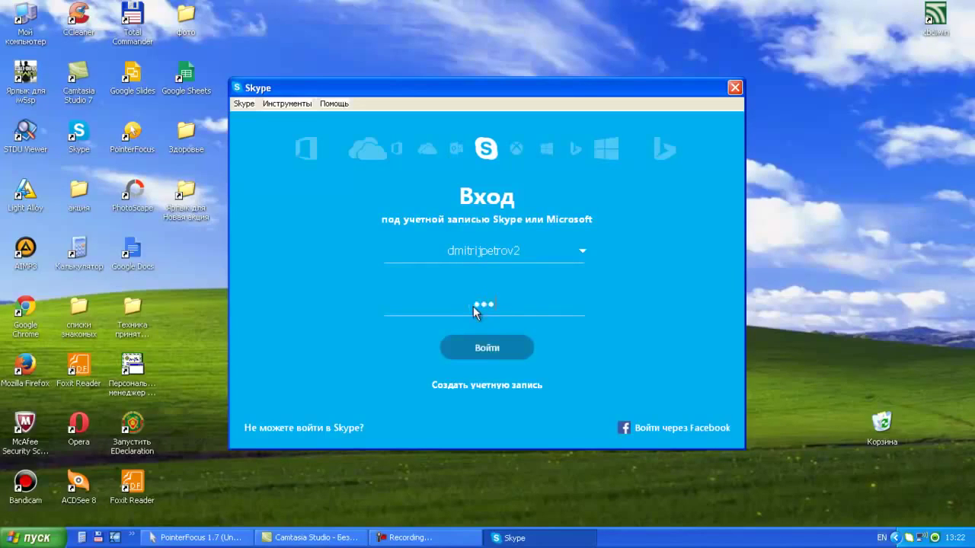
{"action": "type", "text": "•••••••••"}
{"action": "left_click", "coordinate": [481, 349]}
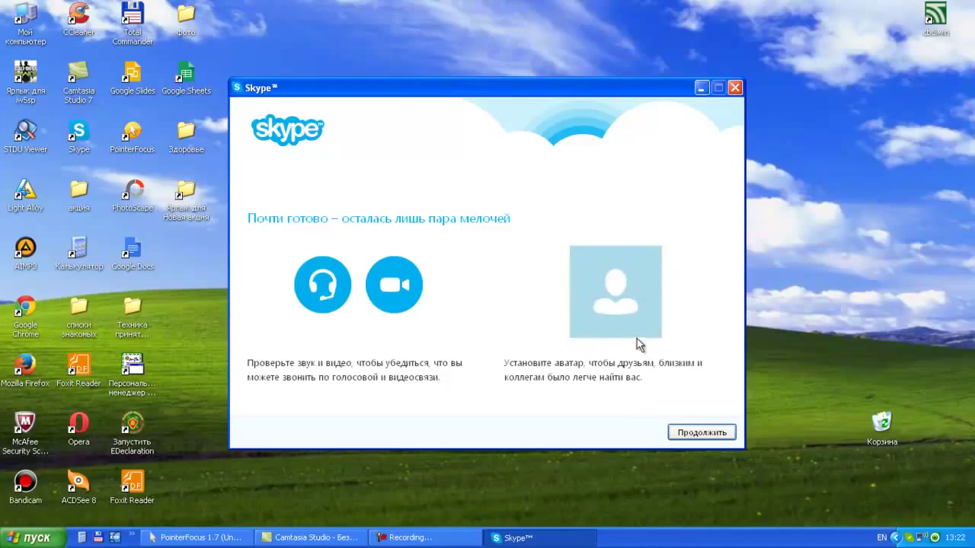
Dismiss the setup screen, maximize the main Skype window, and focus the contact search box.
{"action": "left_click", "coordinate": [735, 88]}
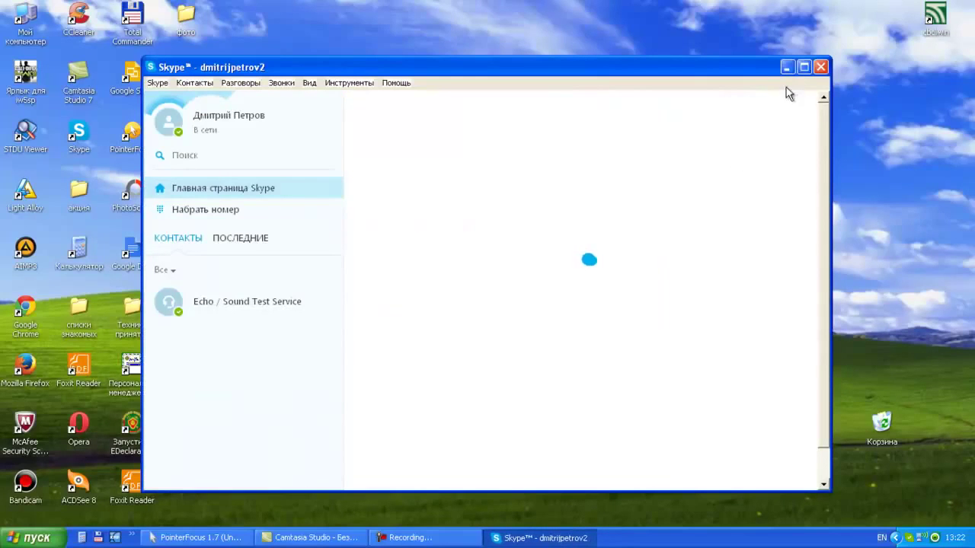
{"action": "left_click", "coordinate": [804, 67]}
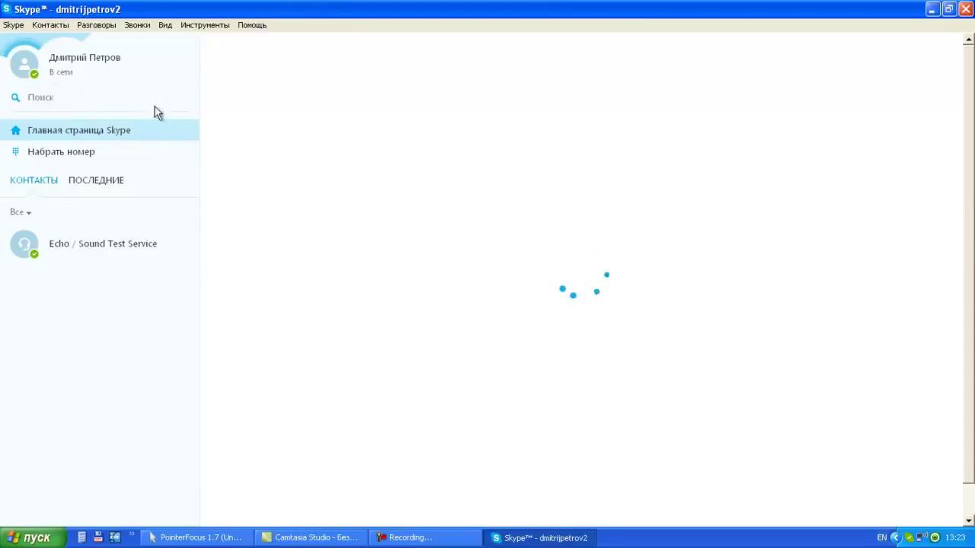
{"action": "left_click", "coordinate": [35, 99]}
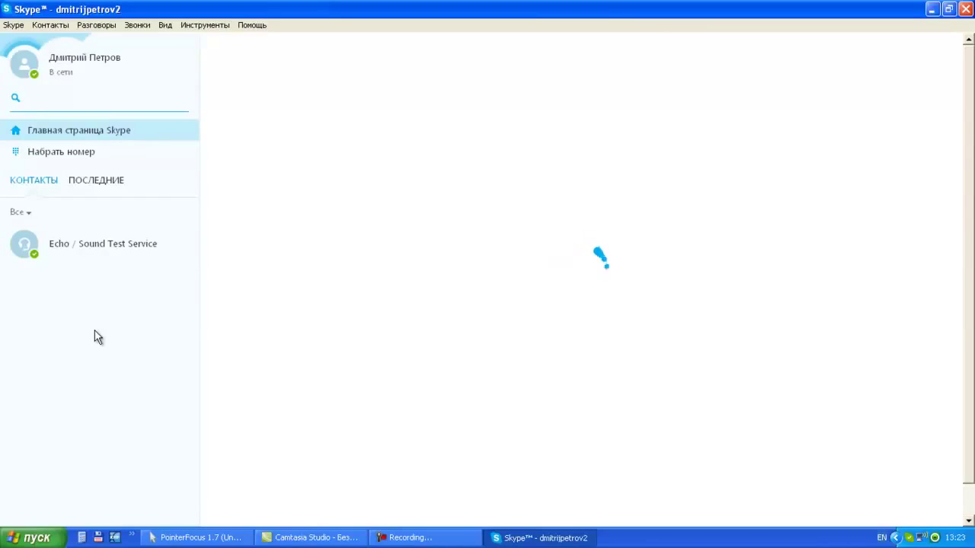
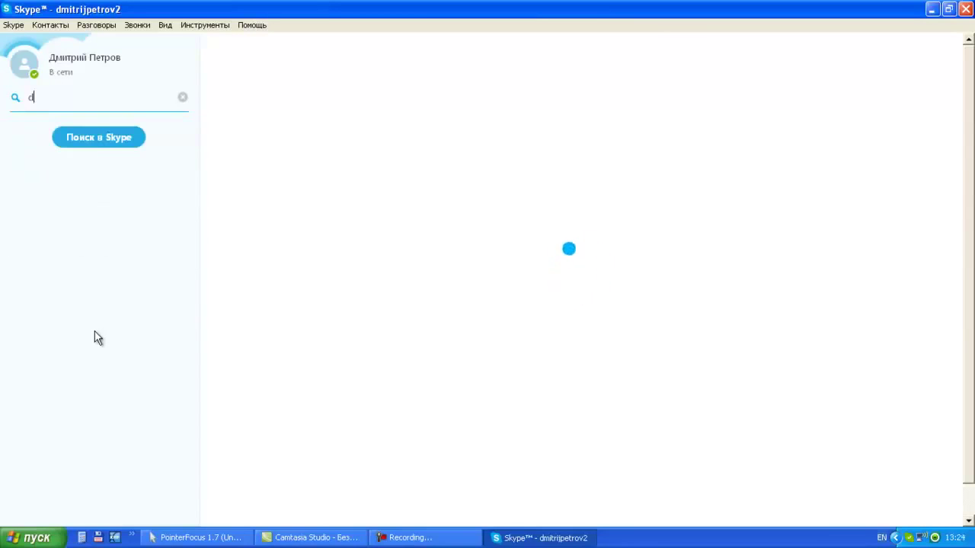
Search the Skype directory for the contact's Skype login and open the found person's profile.
{"action": "key", "text": "BackSpace"}
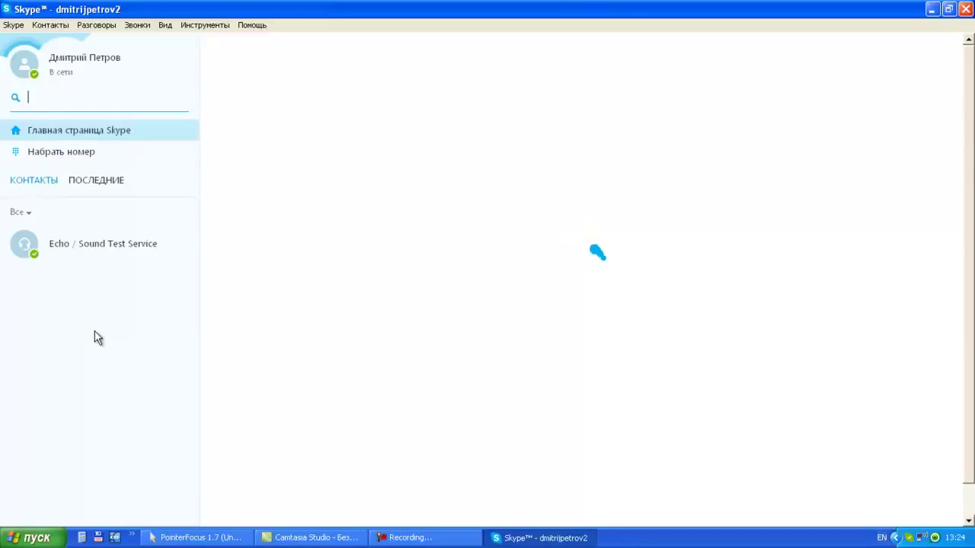
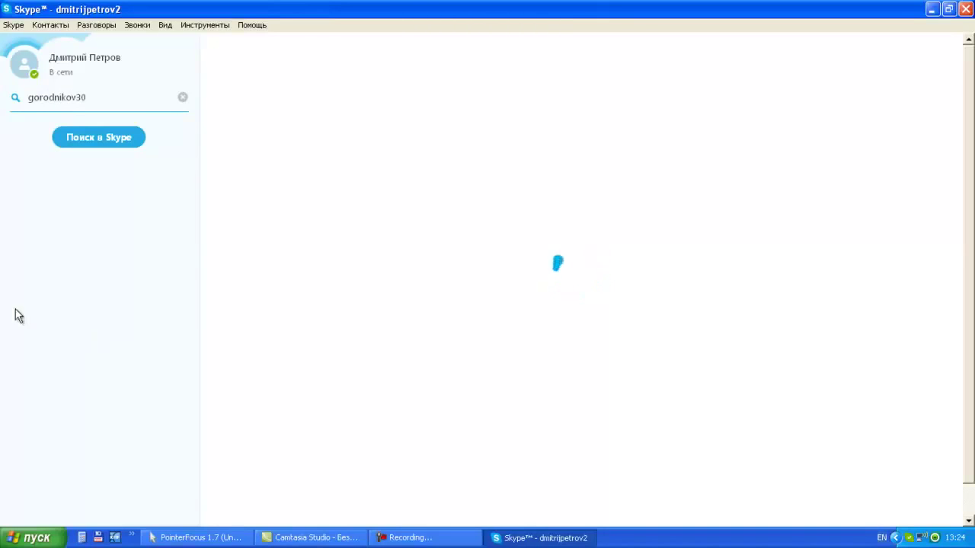
{"action": "left_click", "coordinate": [92, 136]}
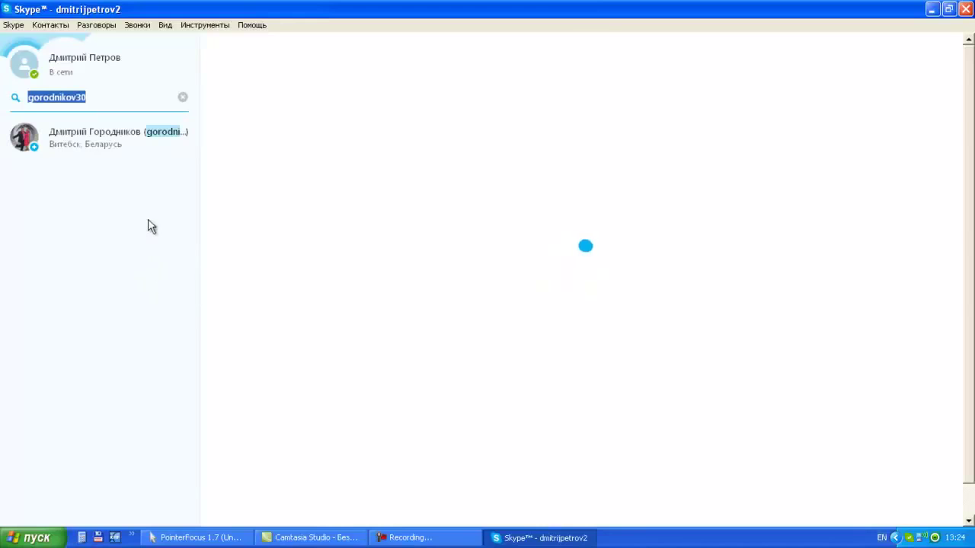
{"action": "left_click", "coordinate": [57, 134]}
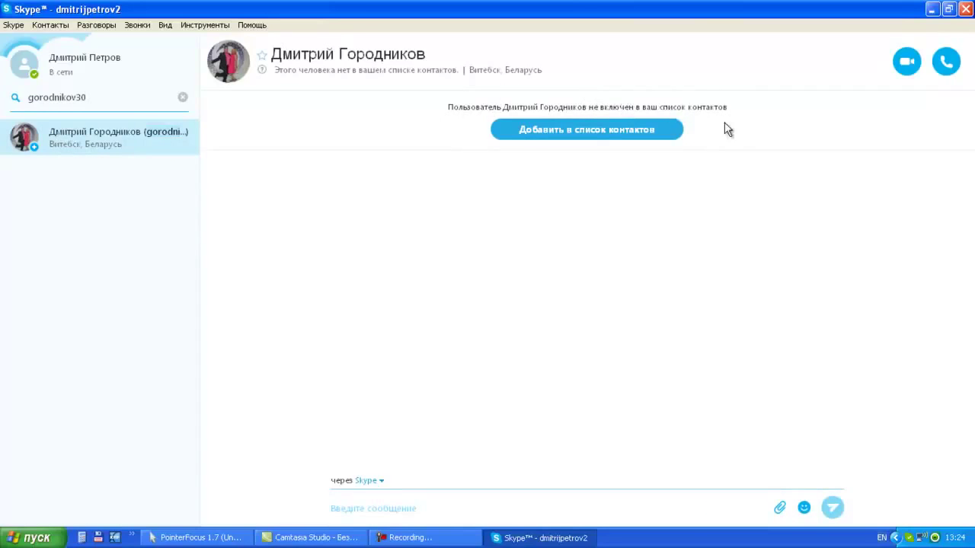
Send this person a contact request with the default greeting, then switch the keyboard layout to Russian.
{"action": "left_click", "coordinate": [575, 131]}
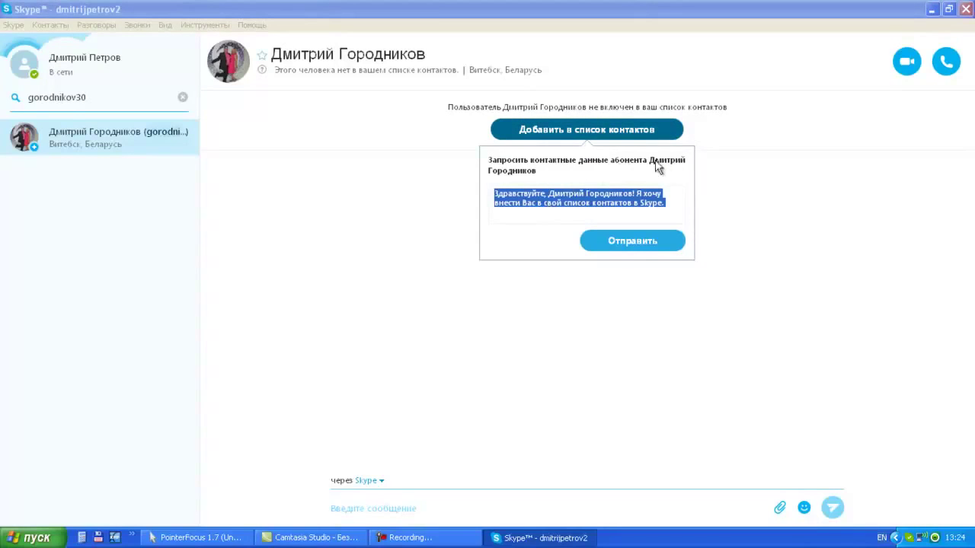
{"action": "left_click", "coordinate": [643, 244]}
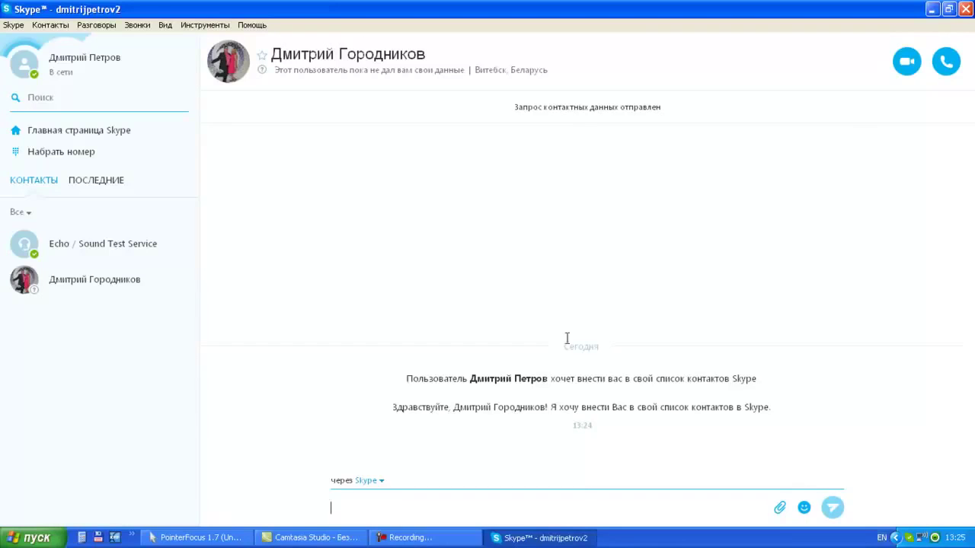
{"action": "left_click", "coordinate": [415, 538]}
{"action": "key", "text": "alt+shift"}
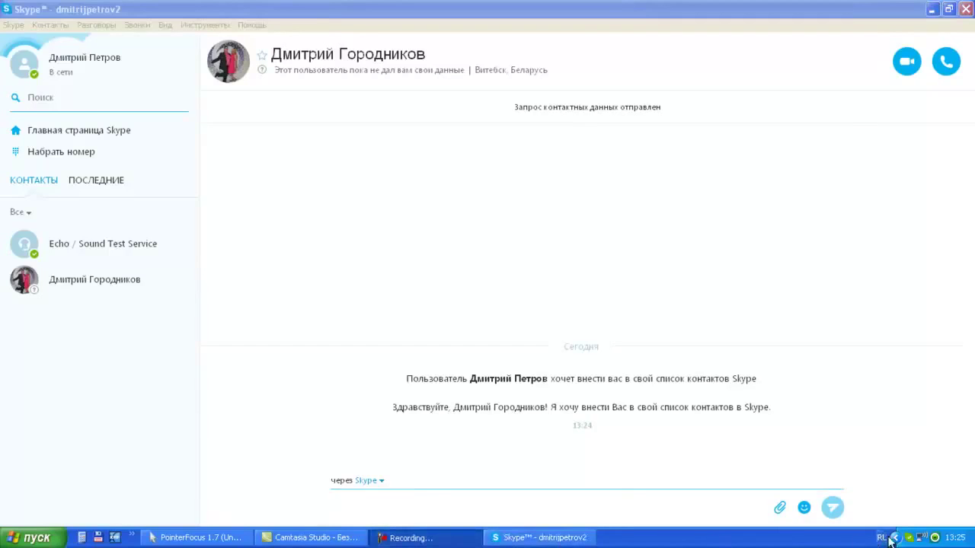